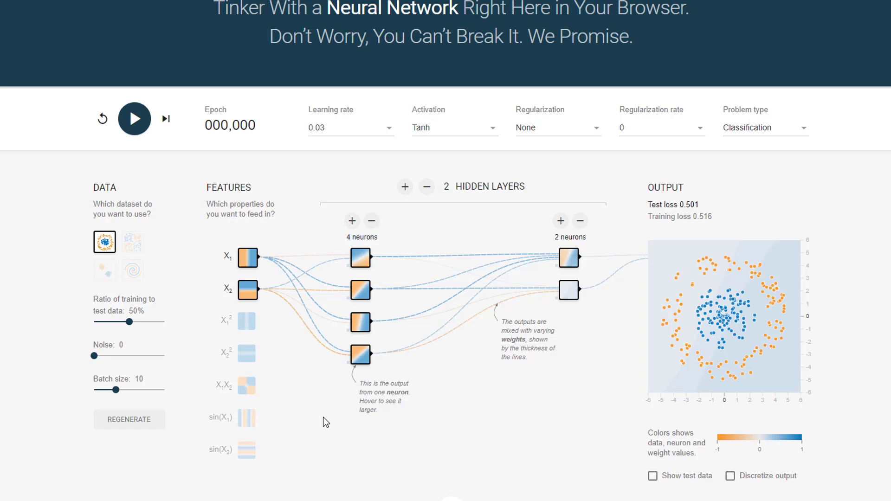
Step: Run training briefly and pause it at epoch 208 with test loss 0.005
left_click(136, 121)
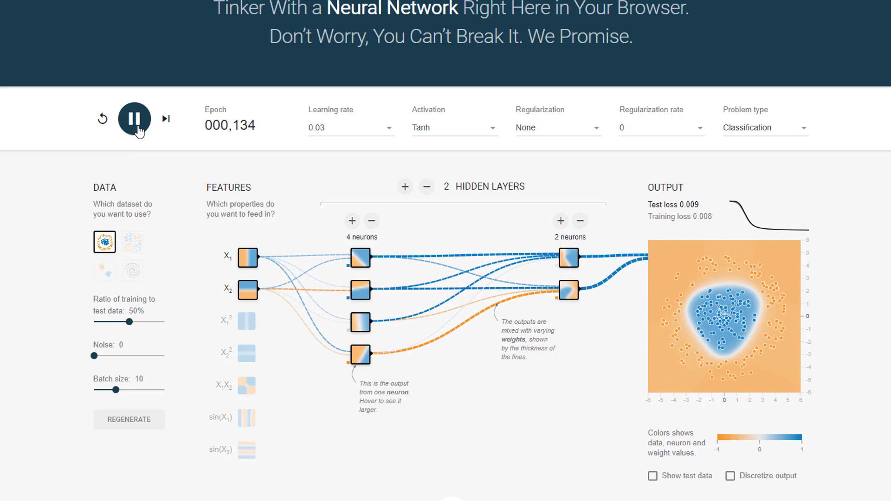
left_click(137, 128)
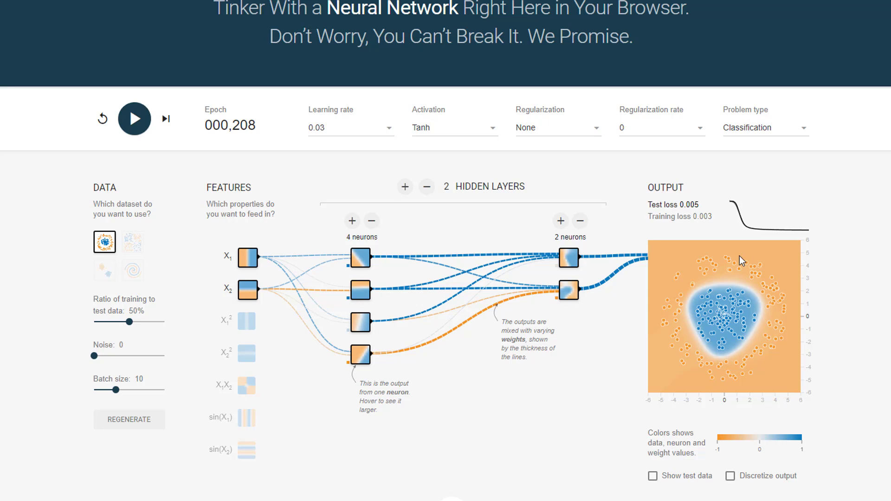
Step: Remove a neuron from the second hidden layer, then train and pause the smaller network
left_click(580, 221)
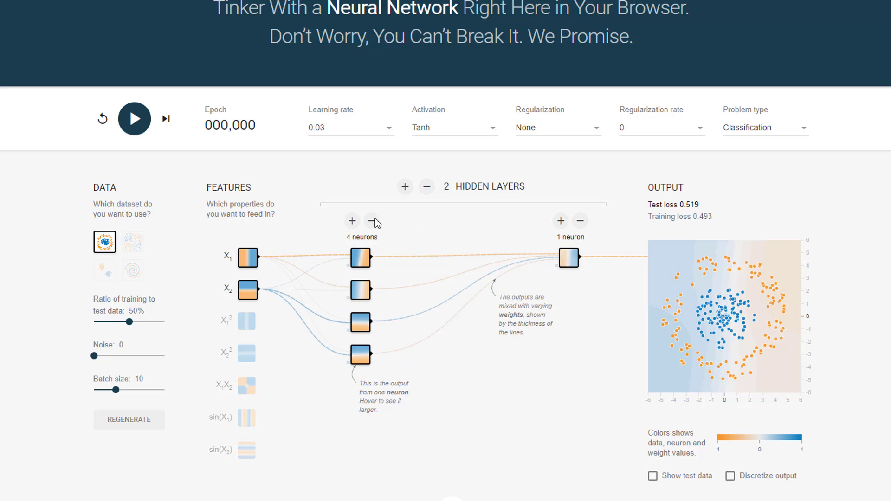
left_click(136, 123)
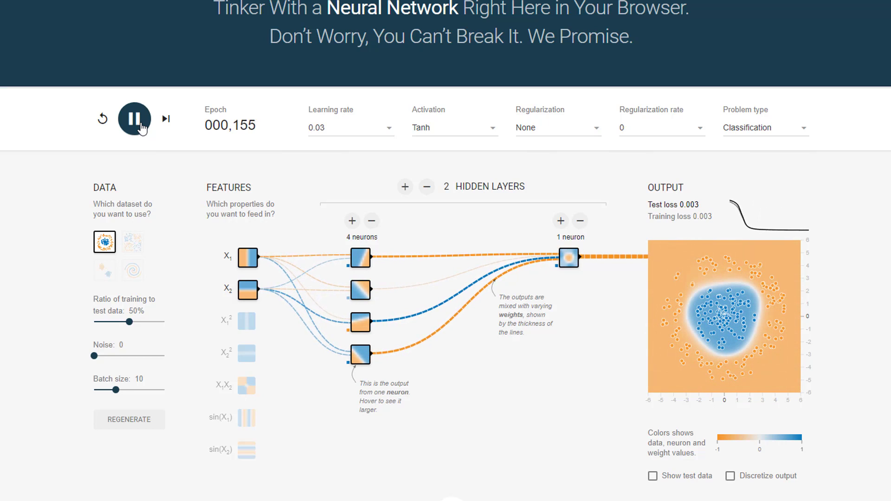
left_click(139, 126)
Step: Remove the second hidden layer and train the single-layer network, pausing at epoch 888
left_click(428, 189)
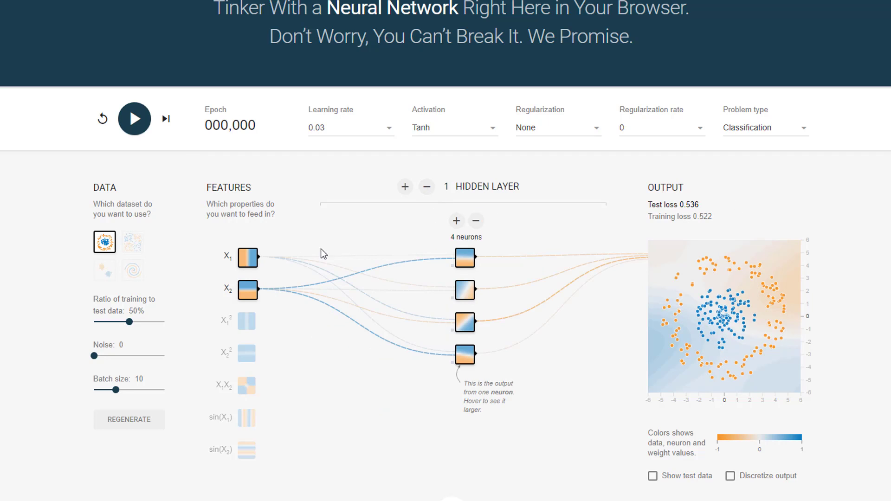
left_click(136, 123)
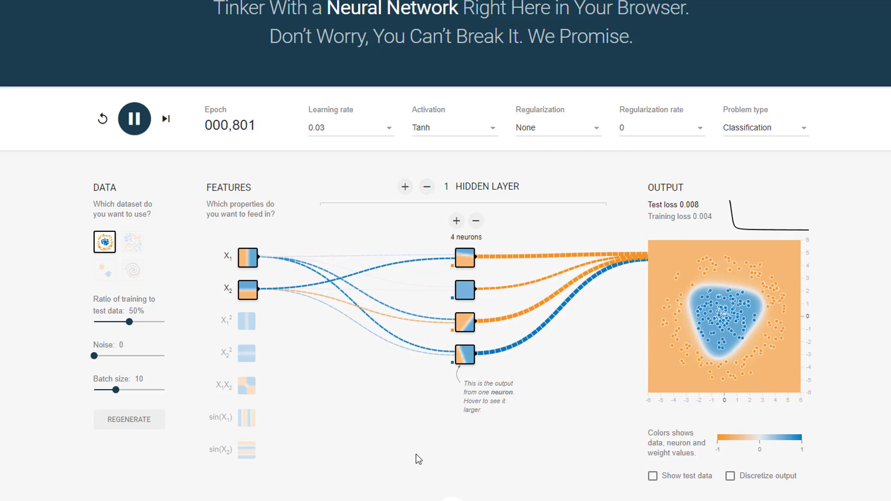
left_click(137, 124)
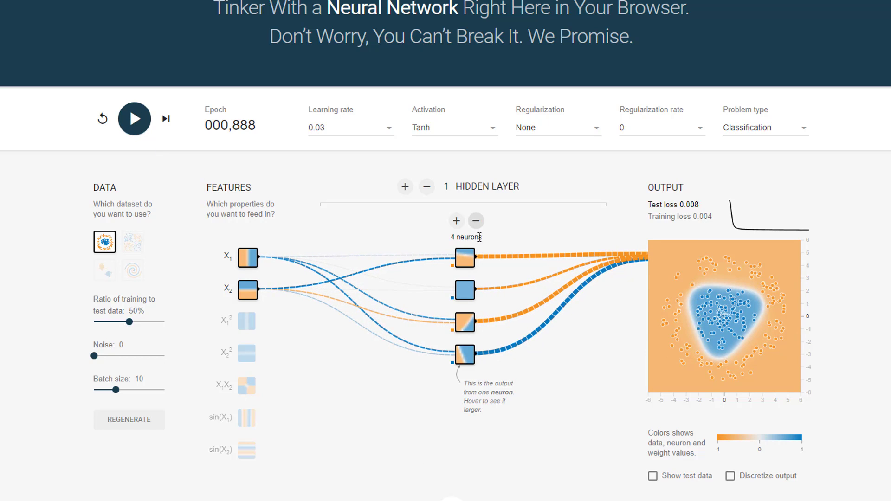
mouse_move(465, 290)
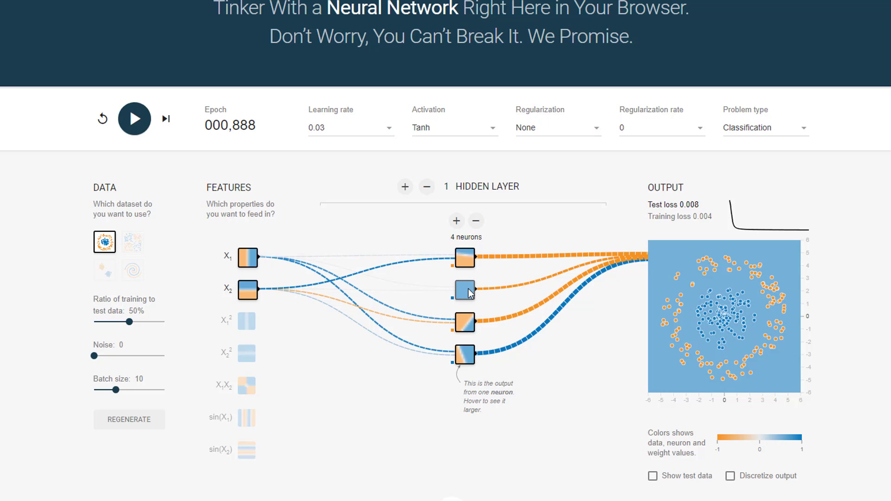
Step: Reduce the hidden layer to three neurons, then train and pause it
left_click(476, 222)
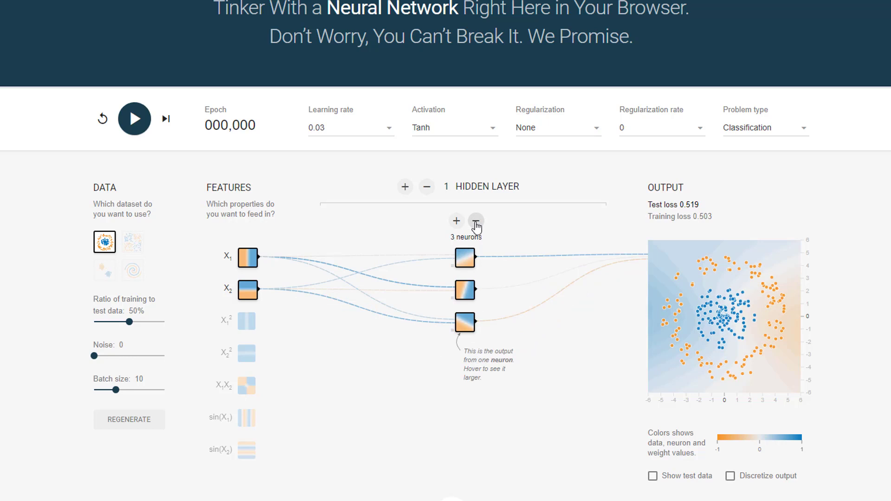
left_click(134, 118)
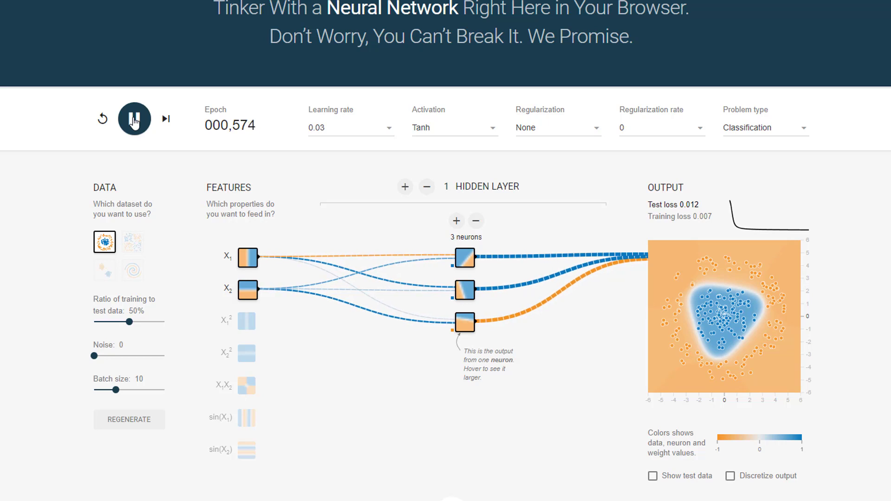
left_click(134, 119)
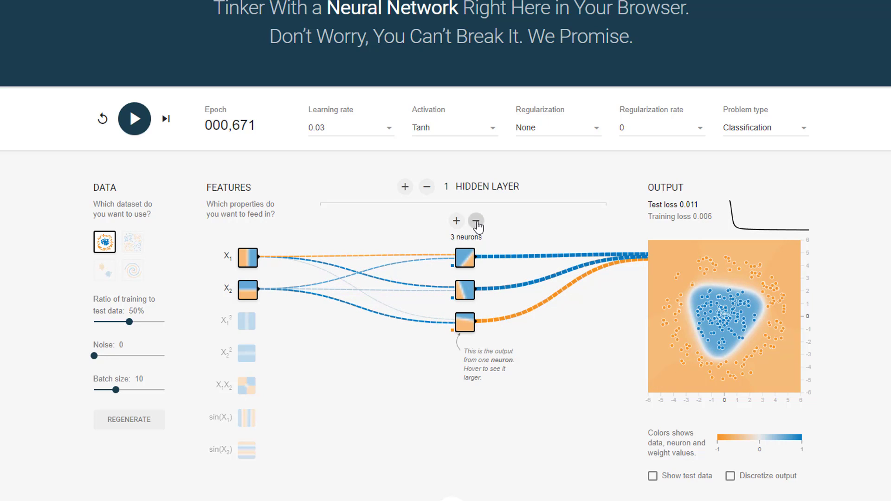
Step: Cut the hidden layer to two neurons and retrain, pausing at epoch 459 (test loss 0.289)
left_click(477, 221)
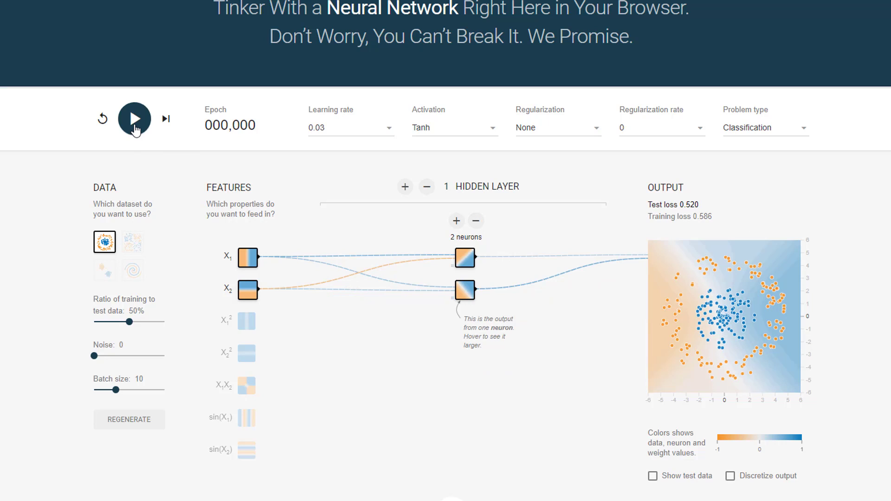
left_click(135, 125)
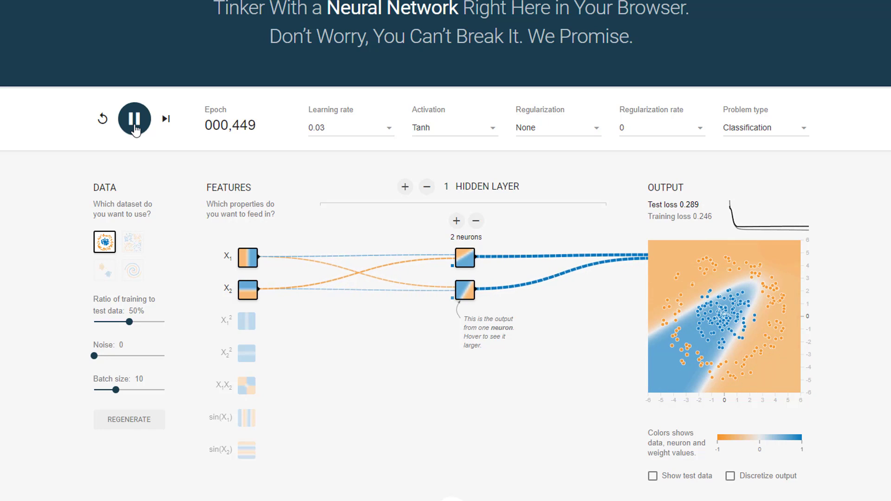
left_click(136, 131)
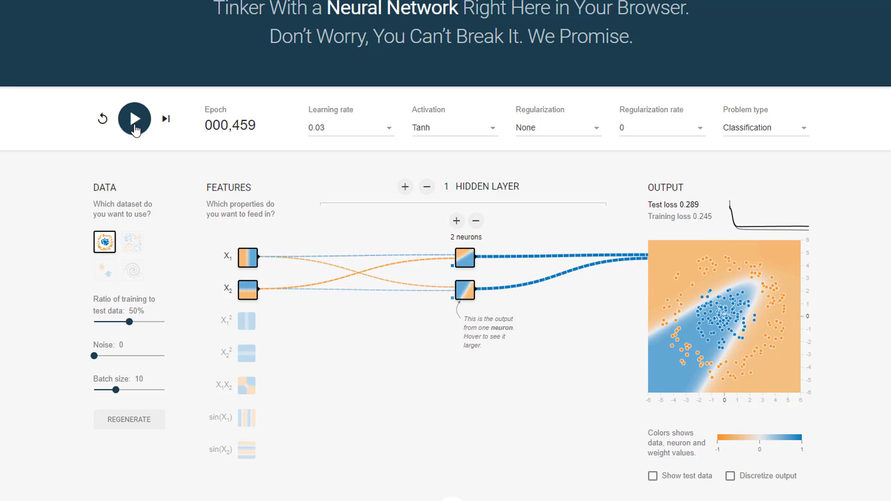
Step: Switch to the spiral dataset, build a 4-and-2-neuron two-layer network, and train it to epoch 625
left_click(141, 277)
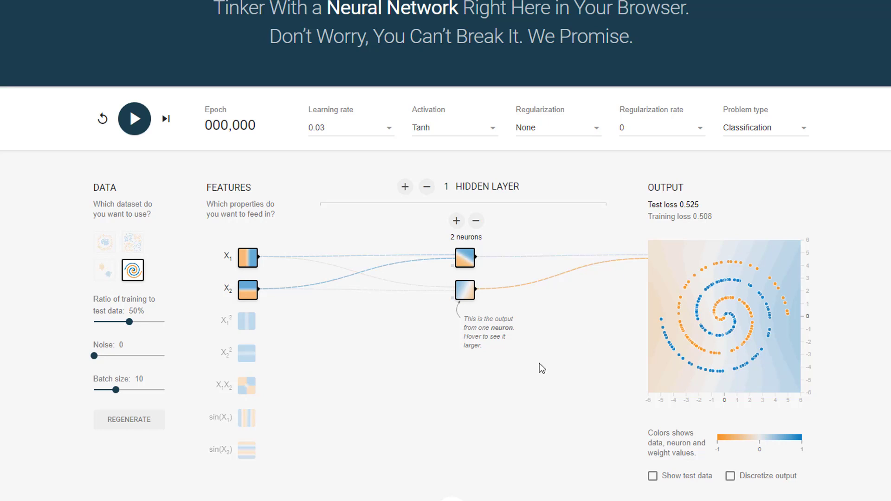
left_click(455, 221)
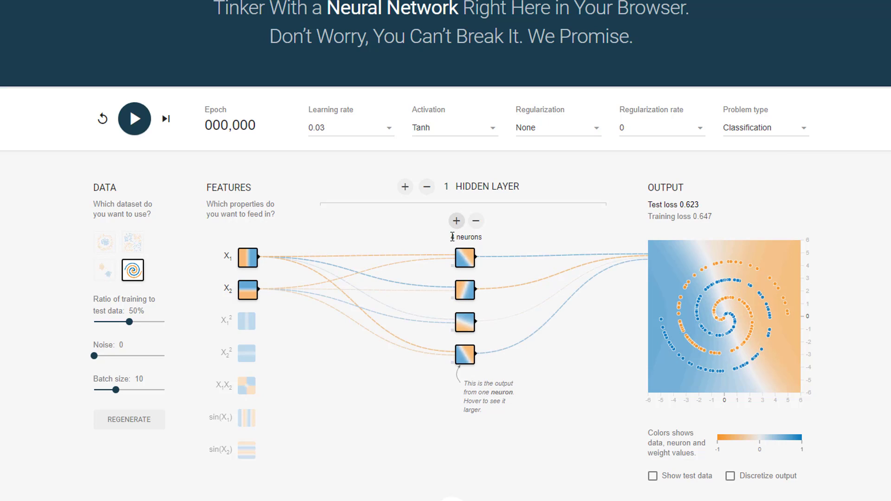
left_click(134, 125)
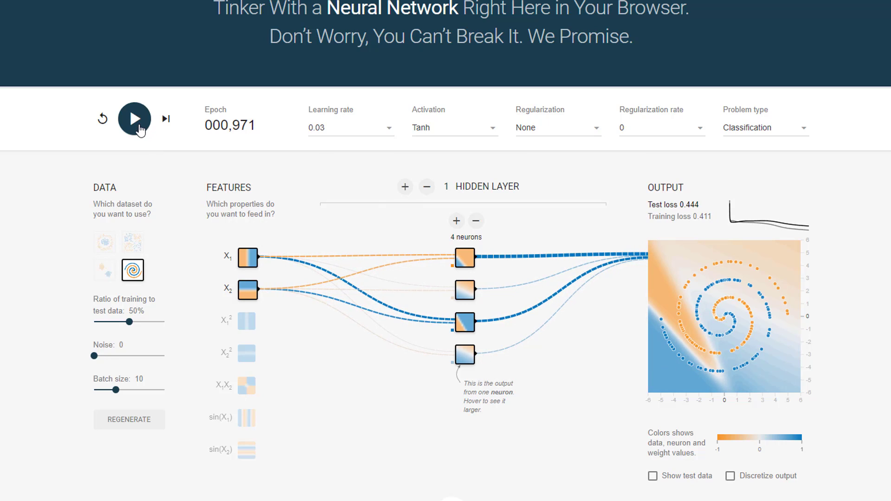
left_click(404, 188)
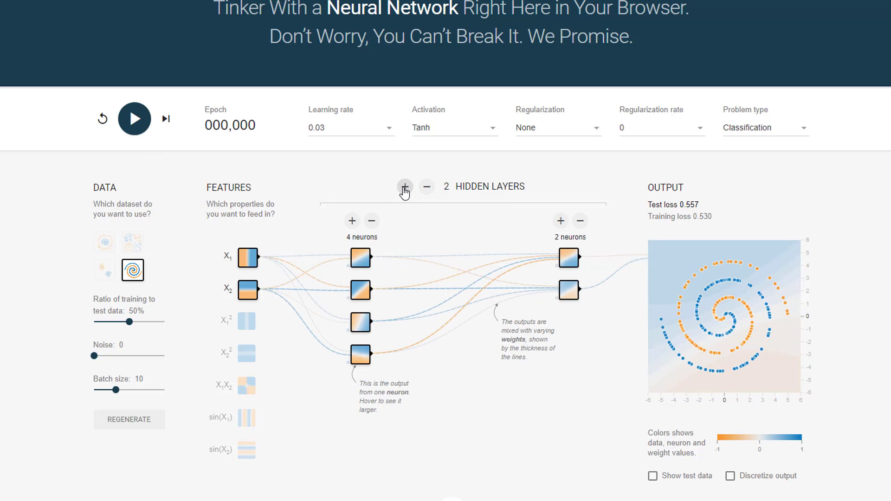
left_click(141, 126)
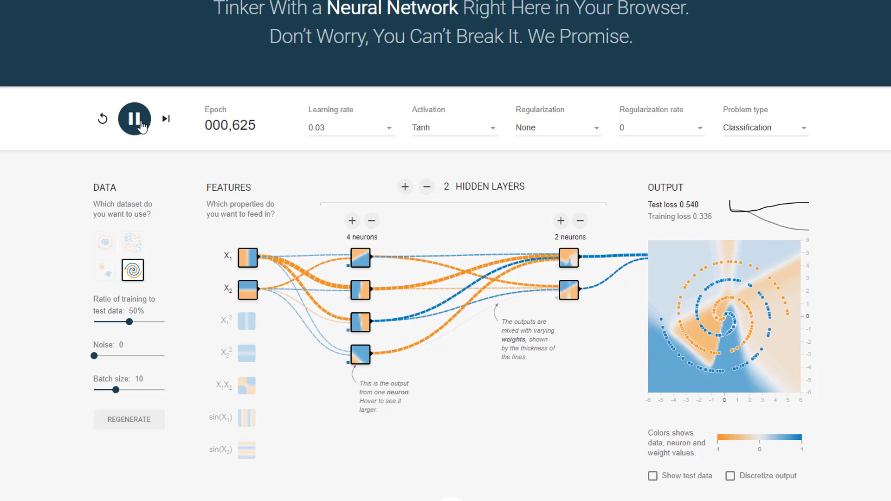
Step: Enlarge the hidden layers to 6 and 4 neurons and retrain to epoch 593 (test loss 0.293)
left_click(136, 121)
left_click(352, 222)
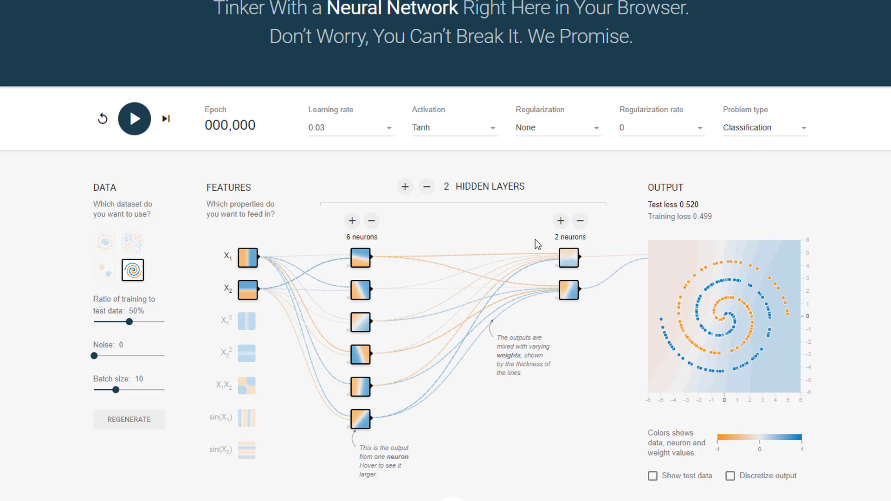
left_click(561, 222)
left_click(561, 221)
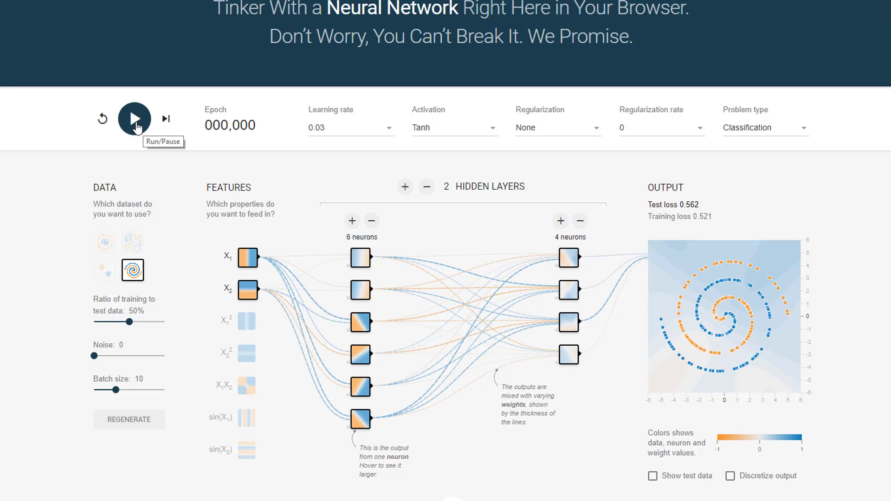
left_click(137, 128)
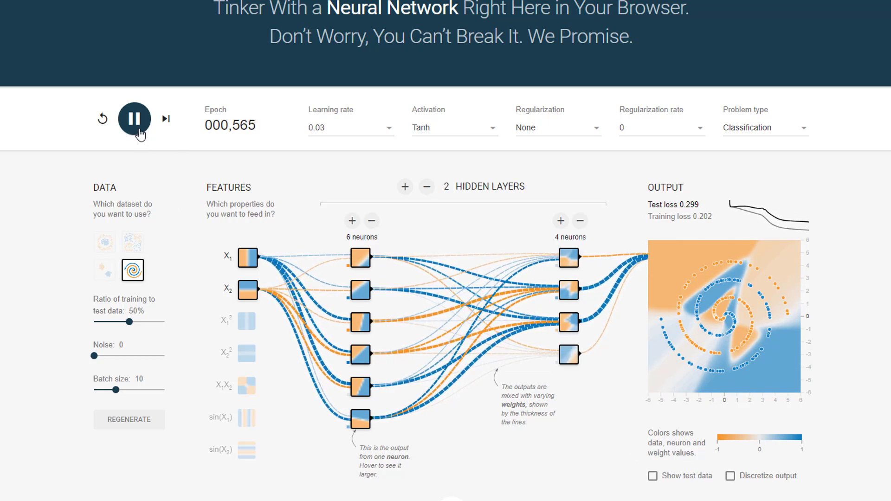
left_click(134, 119)
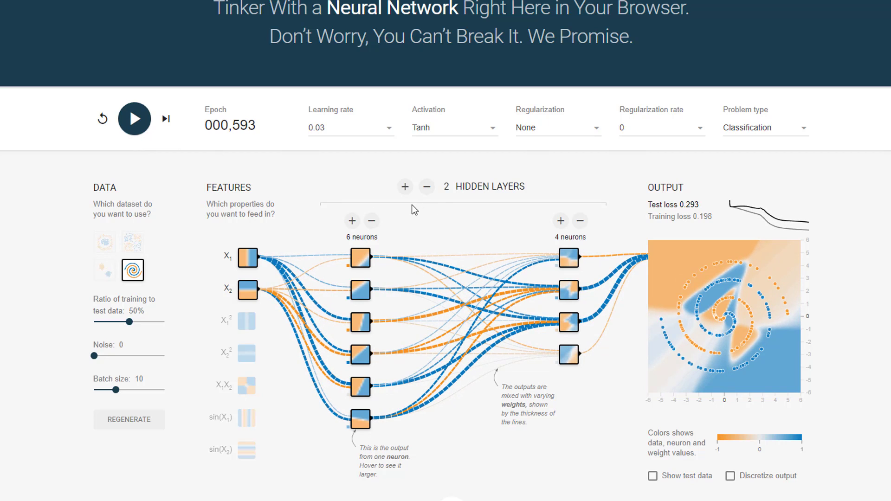
Step: Add a third 2-neuron hidden layer and train the network past epoch 2,698
left_click(406, 186)
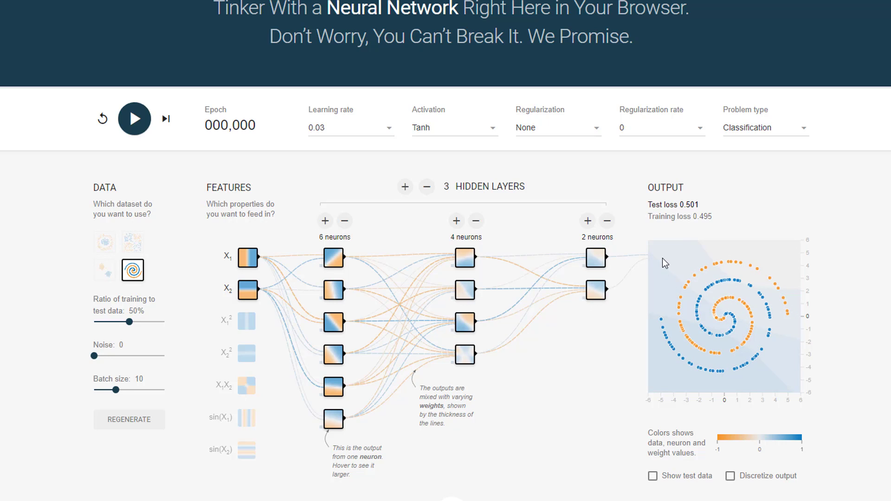
left_click(134, 123)
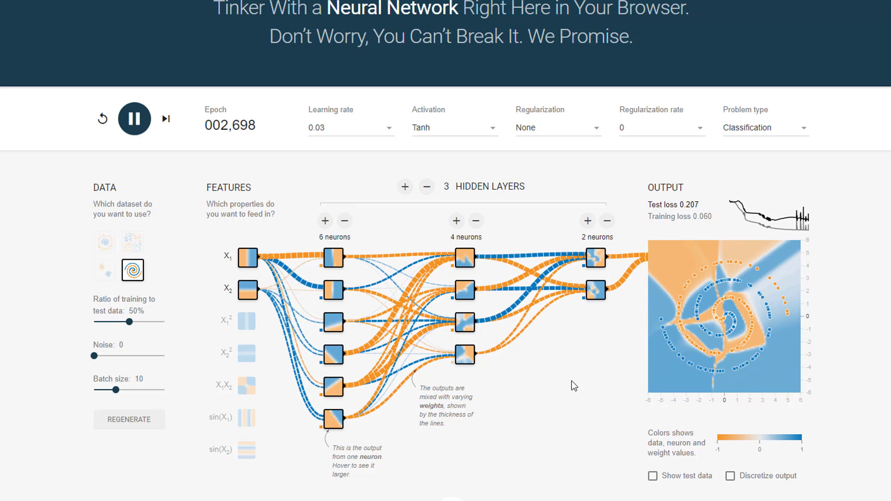
Step: Grow the third layer to 4 neurons, add a fourth hidden layer, and resume training
left_click(147, 125)
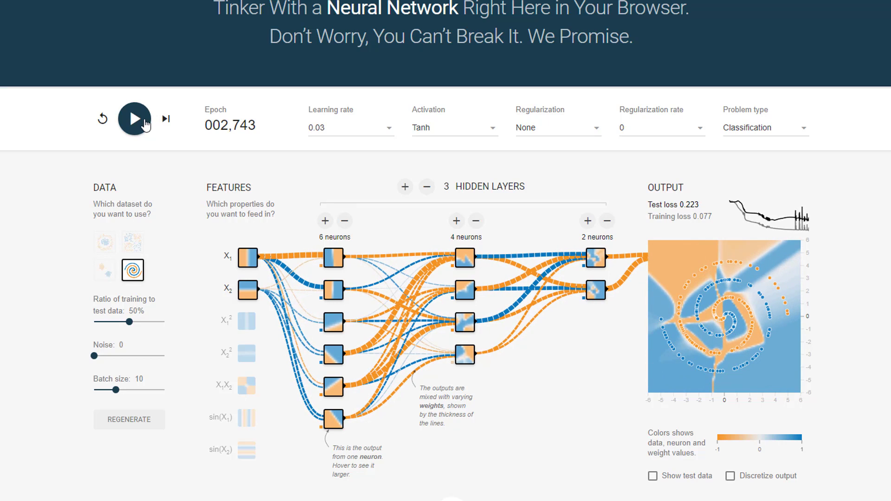
left_click(588, 222)
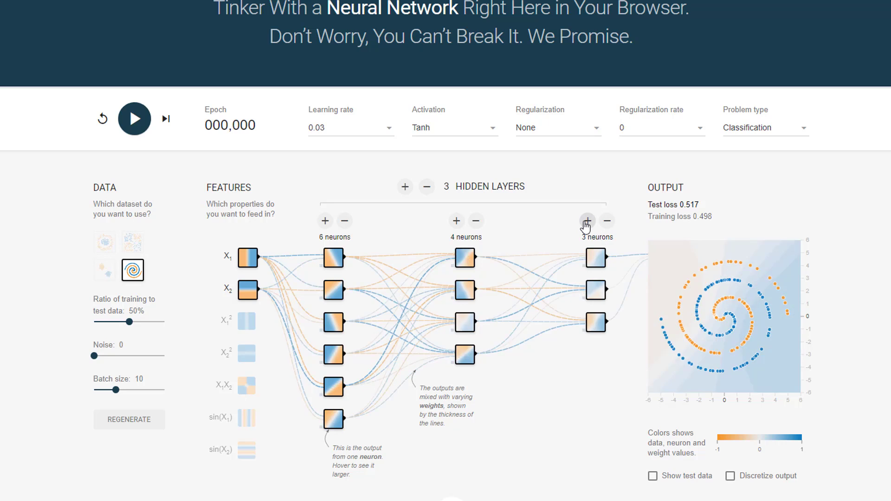
left_click(408, 190)
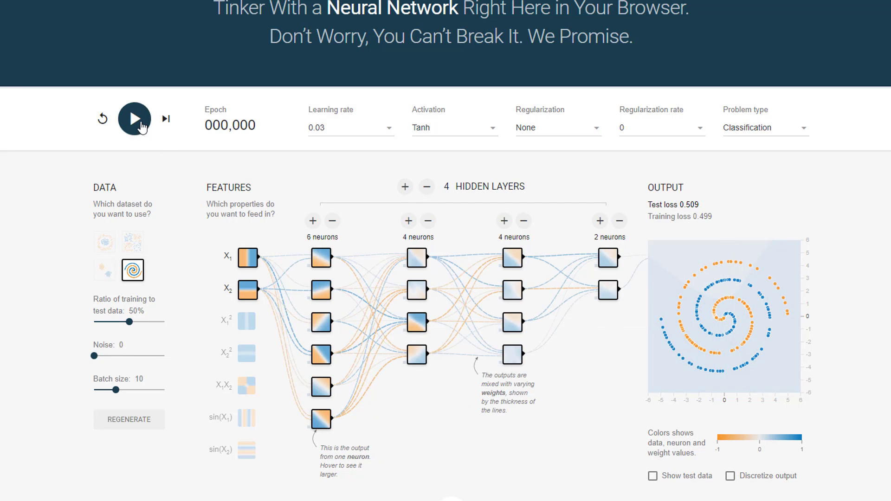
left_click(142, 128)
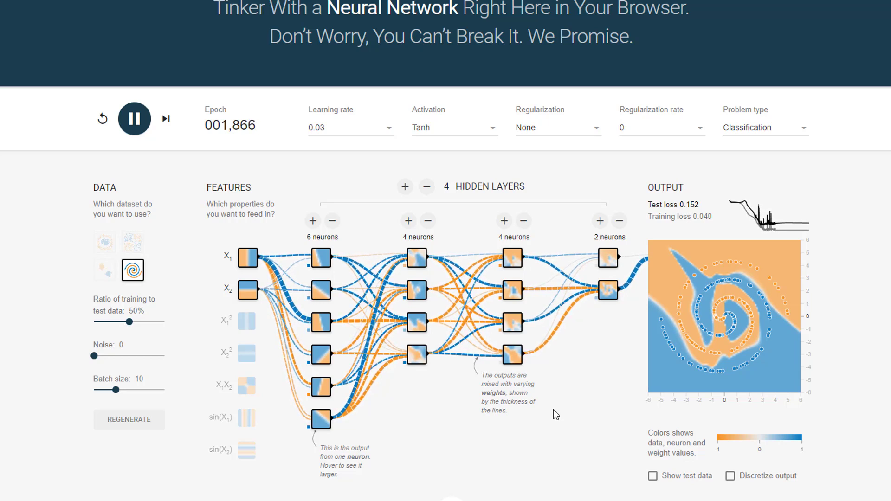
Step: Pause training and switch the activation to ReLU, leaving regularization at None
left_click(137, 125)
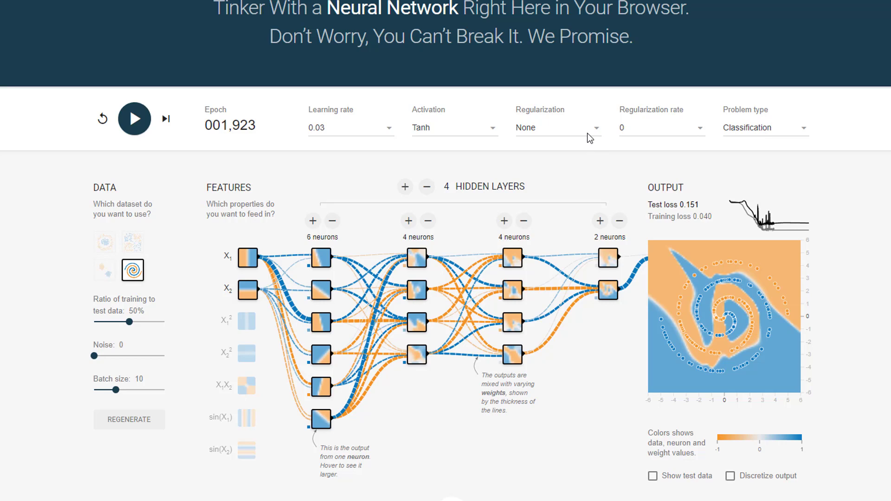
left_click(487, 128)
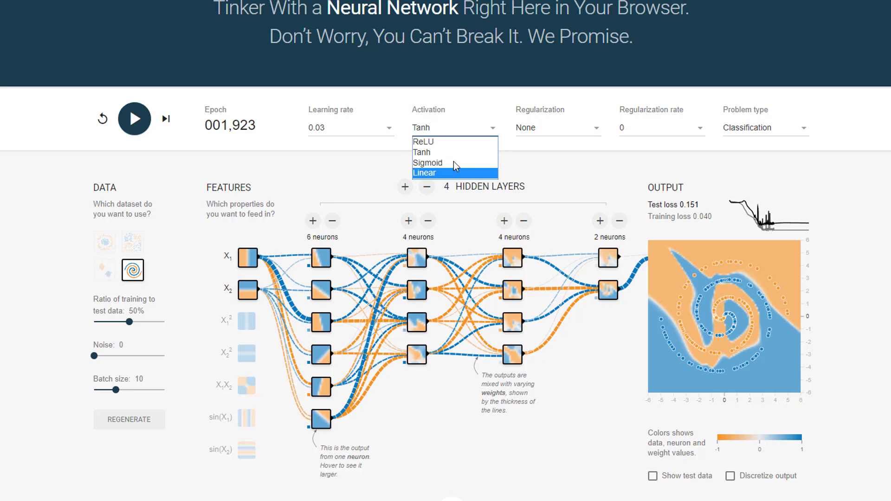
left_click(455, 142)
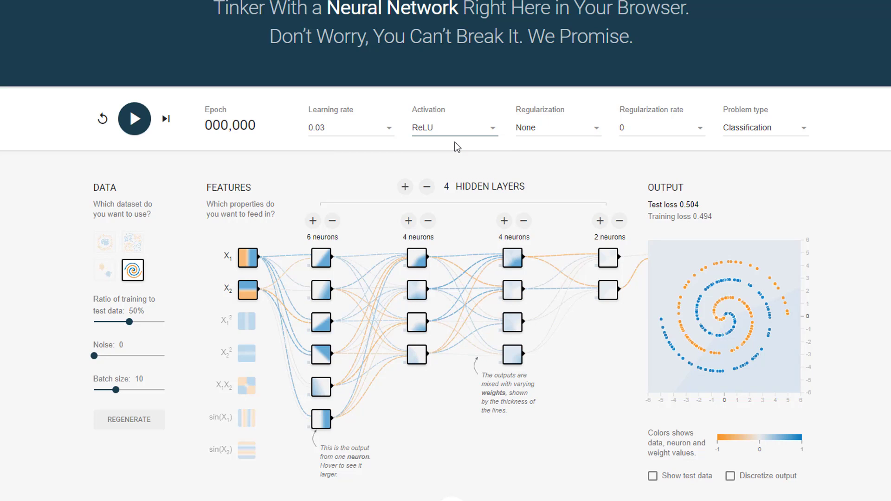
left_click(551, 130)
left_click(551, 129)
Step: Start training the 6-4-4-2 ReLU network on the spiral dataset
left_click(140, 131)
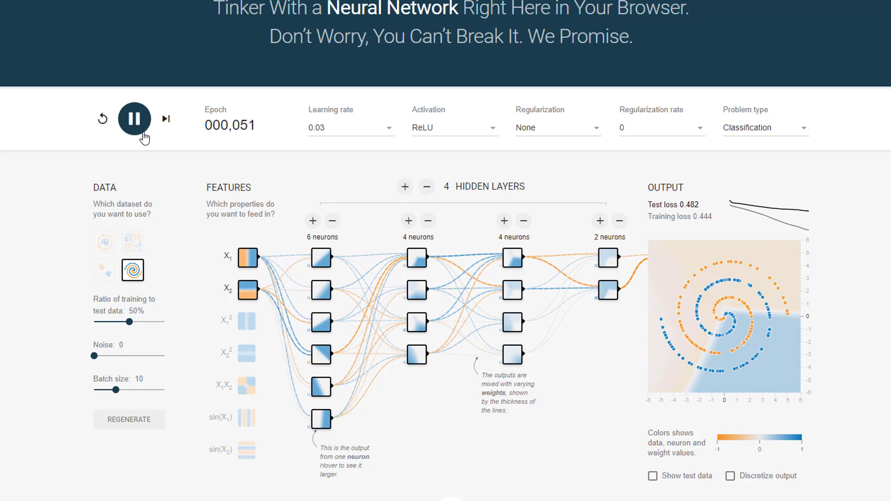